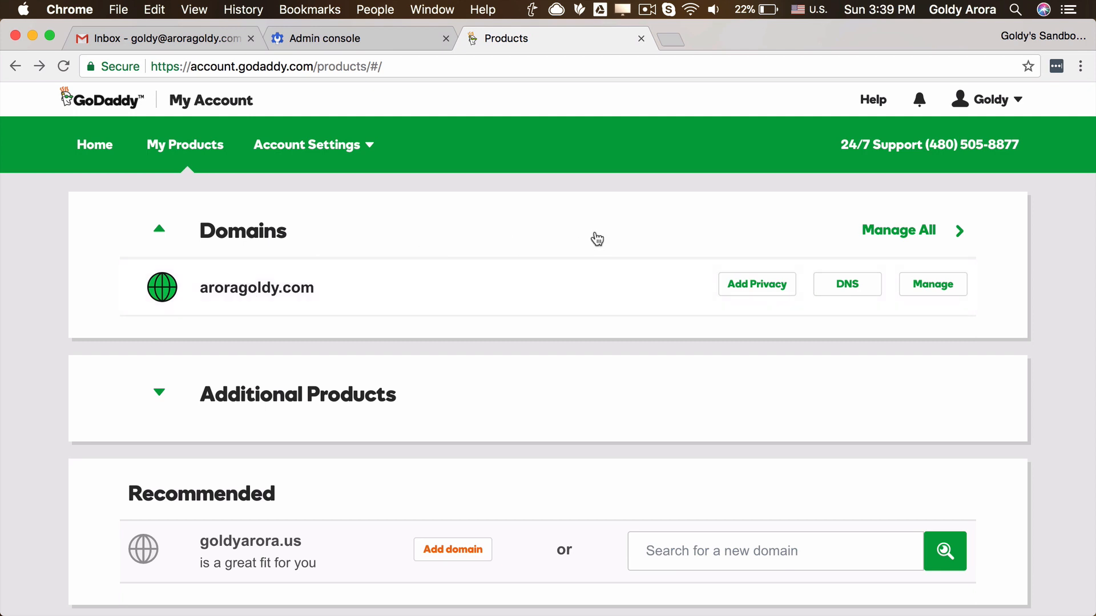
Step: Open the DNS management page for the domain listed in the GoDaddy account and go to its records
click(1022, 103)
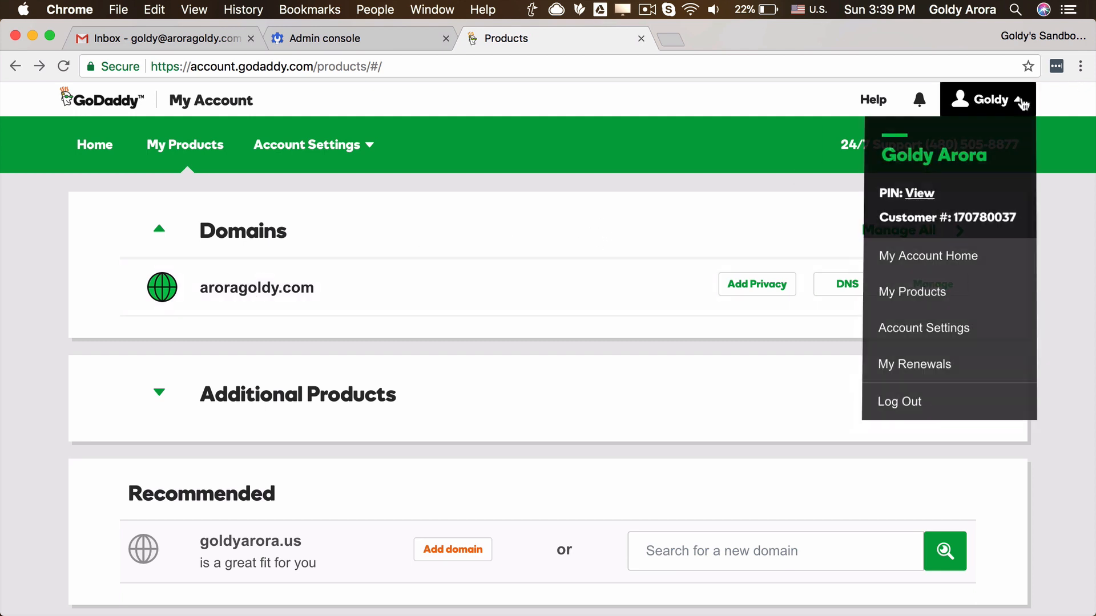
click(706, 191)
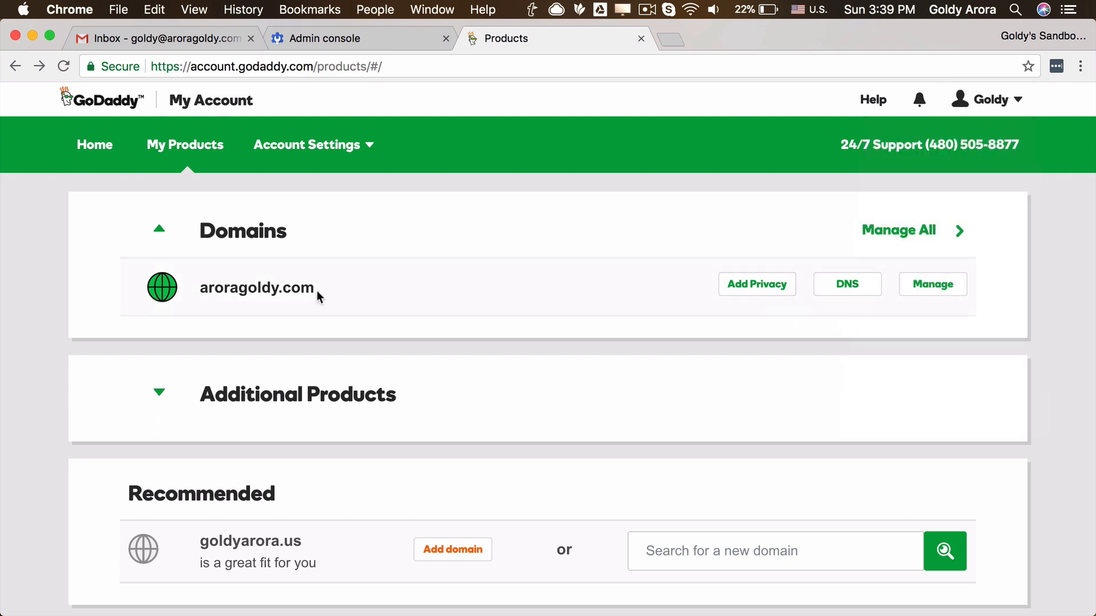
click(852, 292)
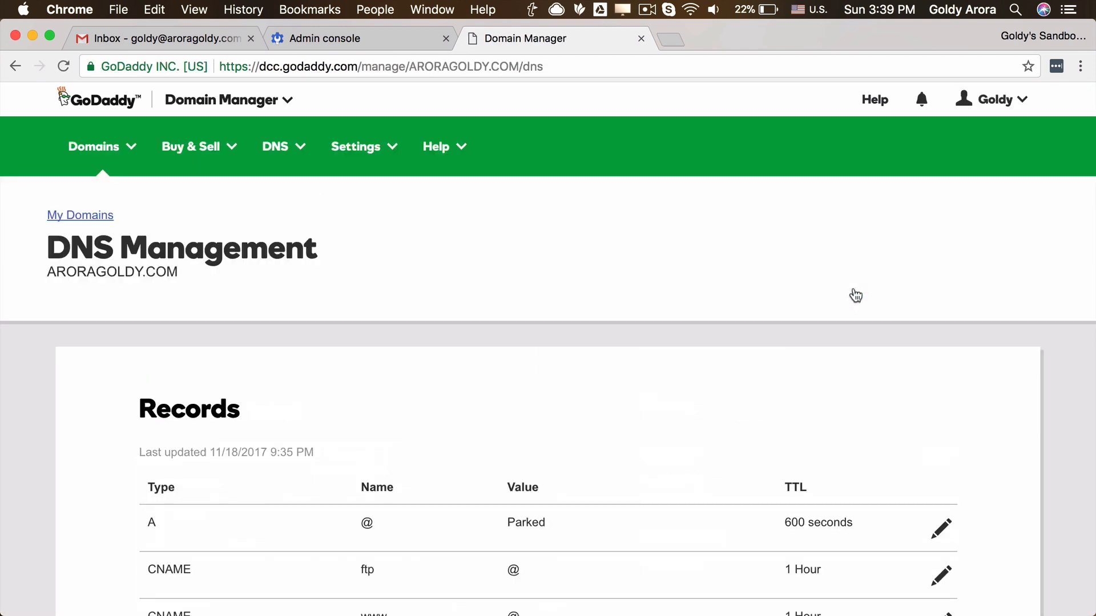
scroll(659, 366, down, 1)
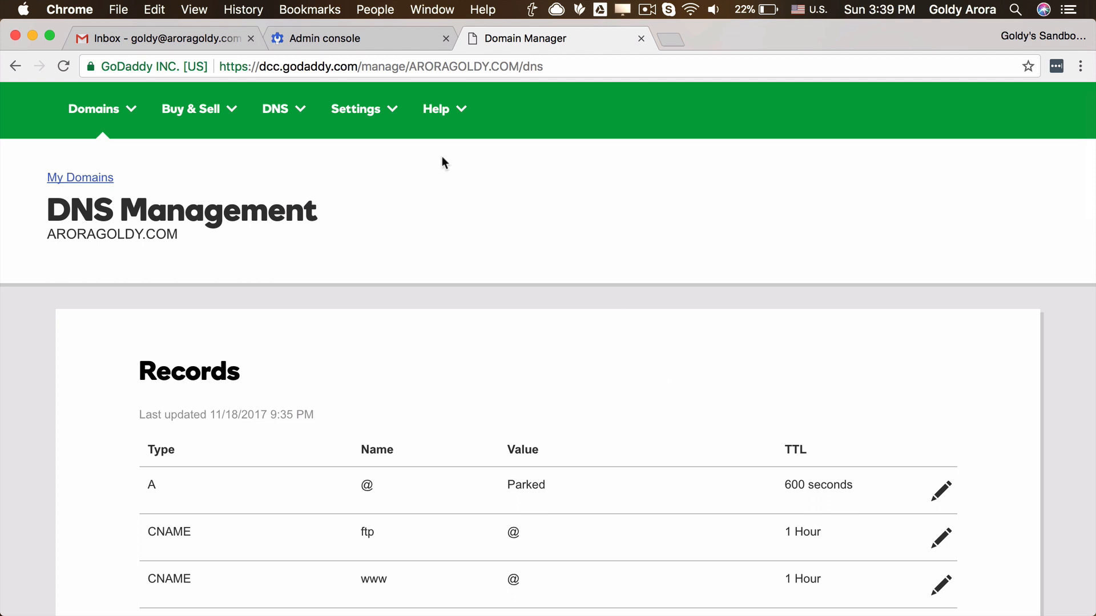
Step: Switch to the Google Admin console, search for "dkim" and open the Authenticate email settings for Gmail
click(353, 43)
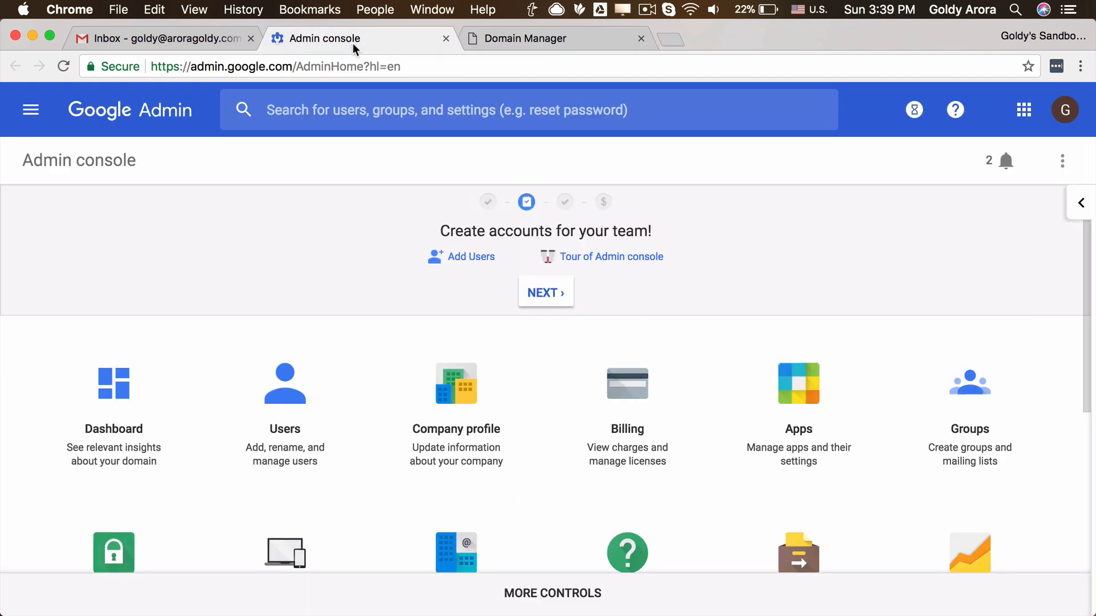
click(429, 120)
text(dkim)
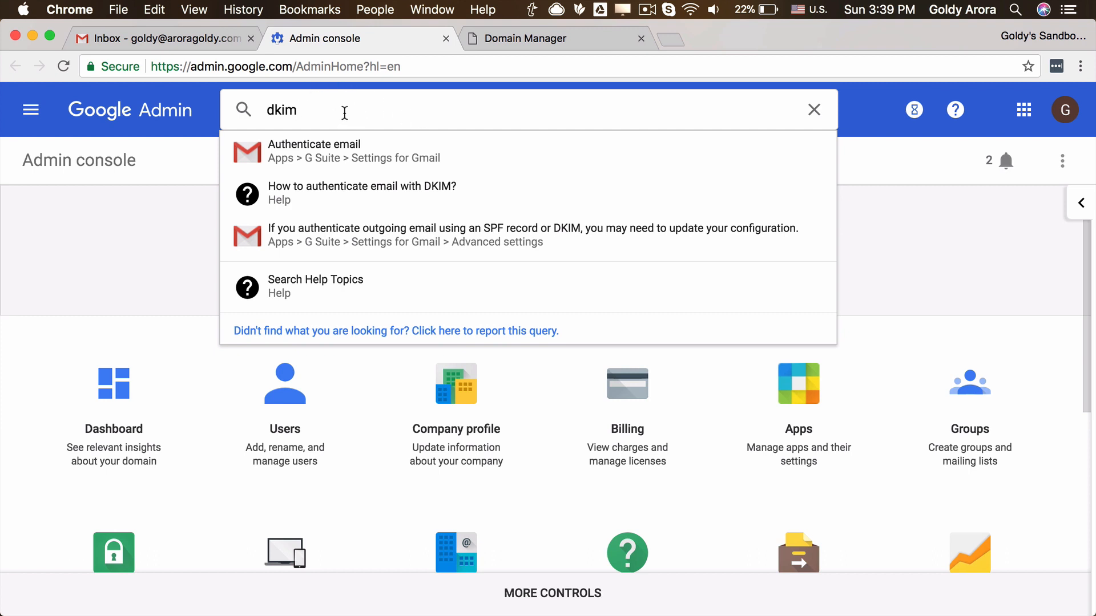
click(334, 159)
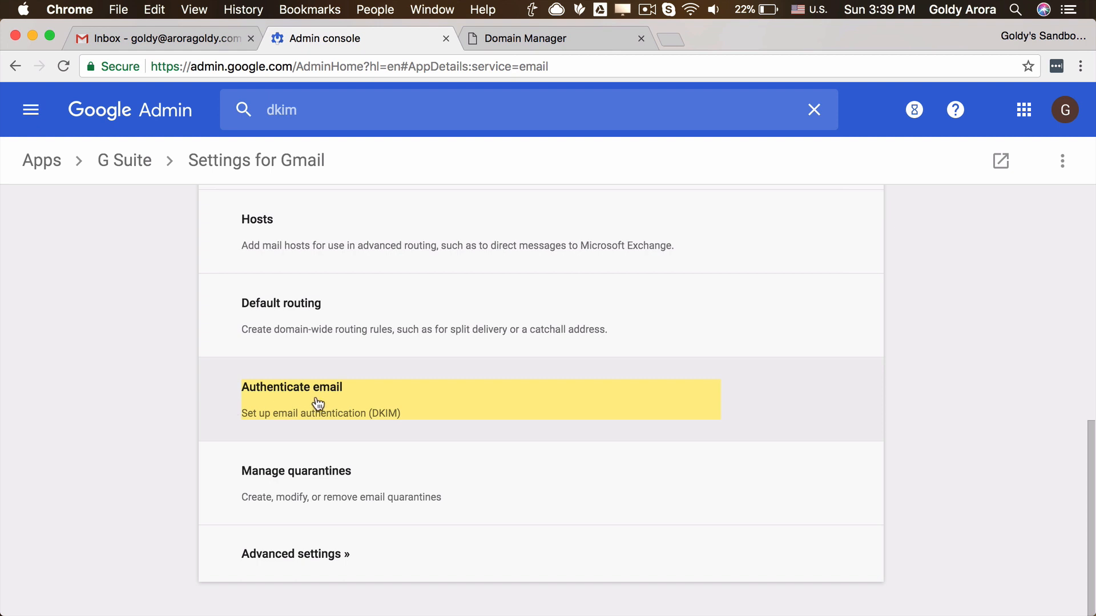
click(438, 403)
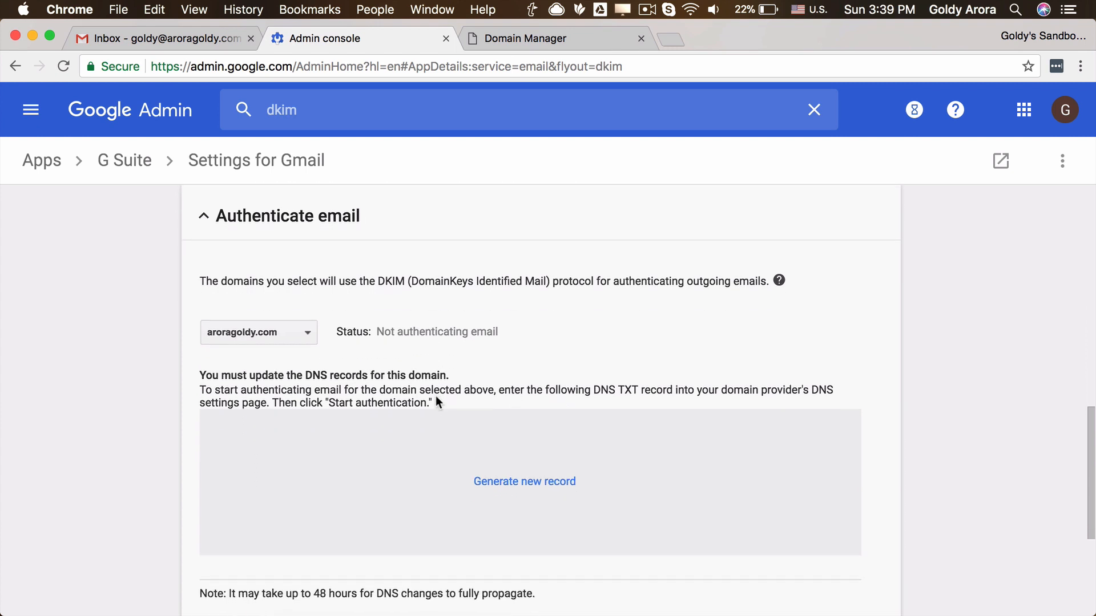
Step: Generate a new DKIM record for the selected domain with a 2048-bit key and the prefix selector google
click(308, 334)
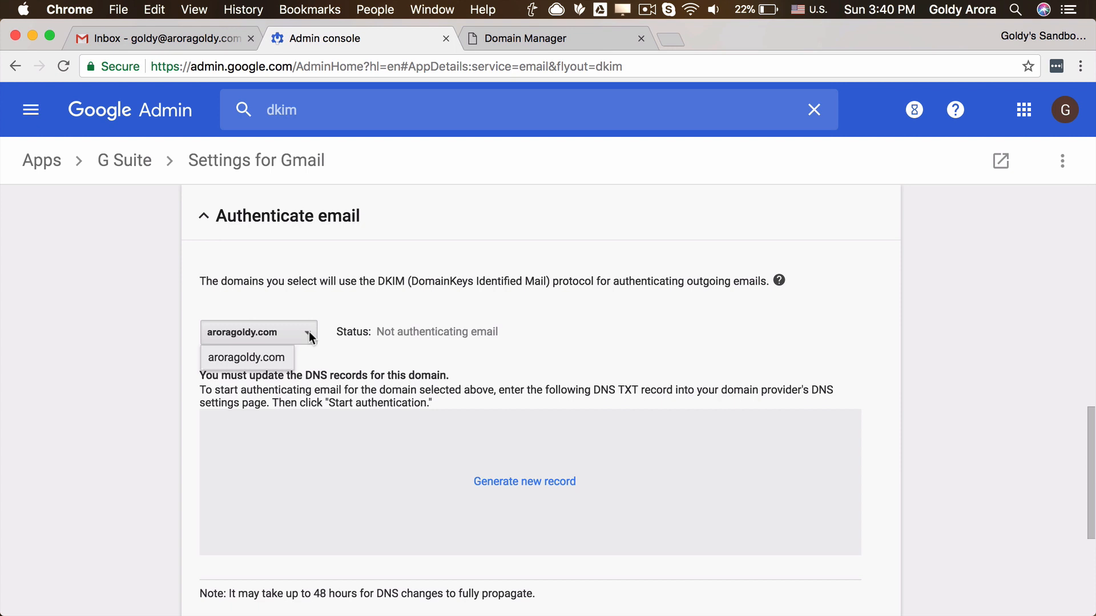
click(378, 296)
scroll(375, 370, down, 2)
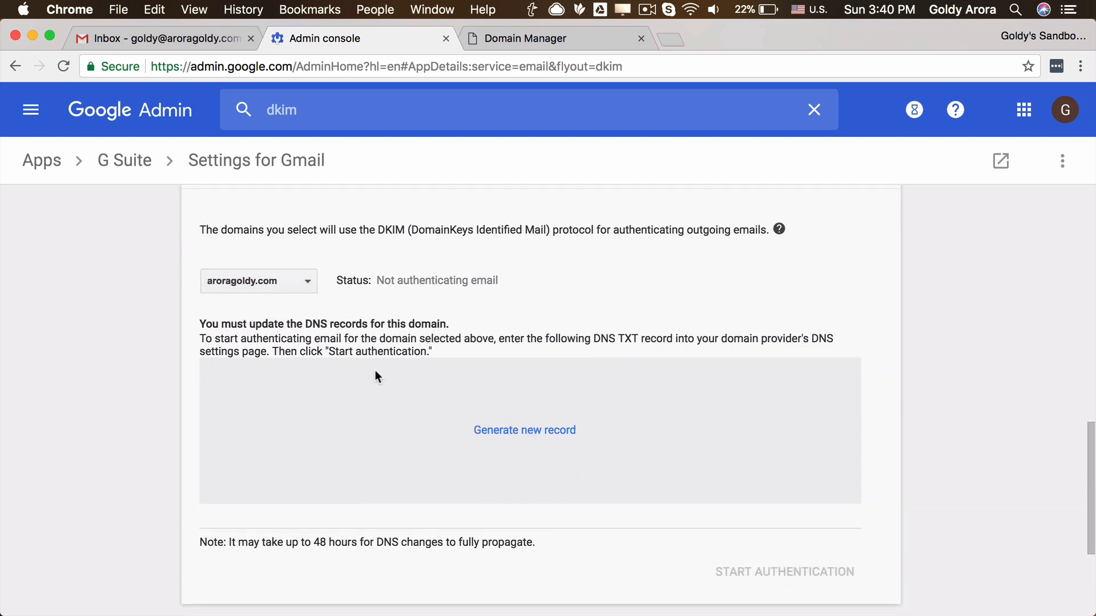
click(485, 432)
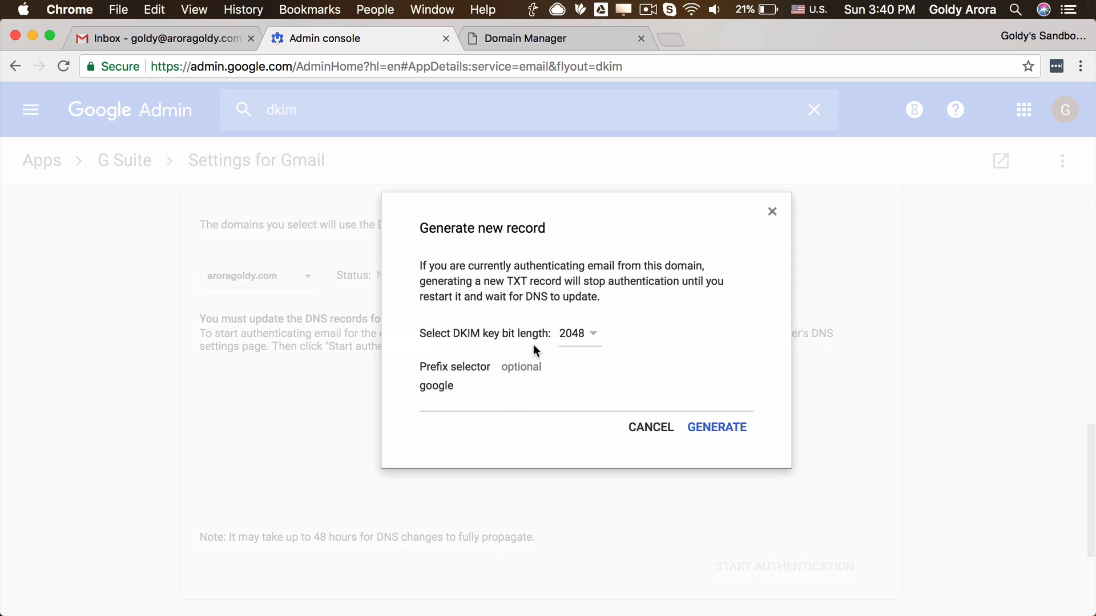
click(593, 332)
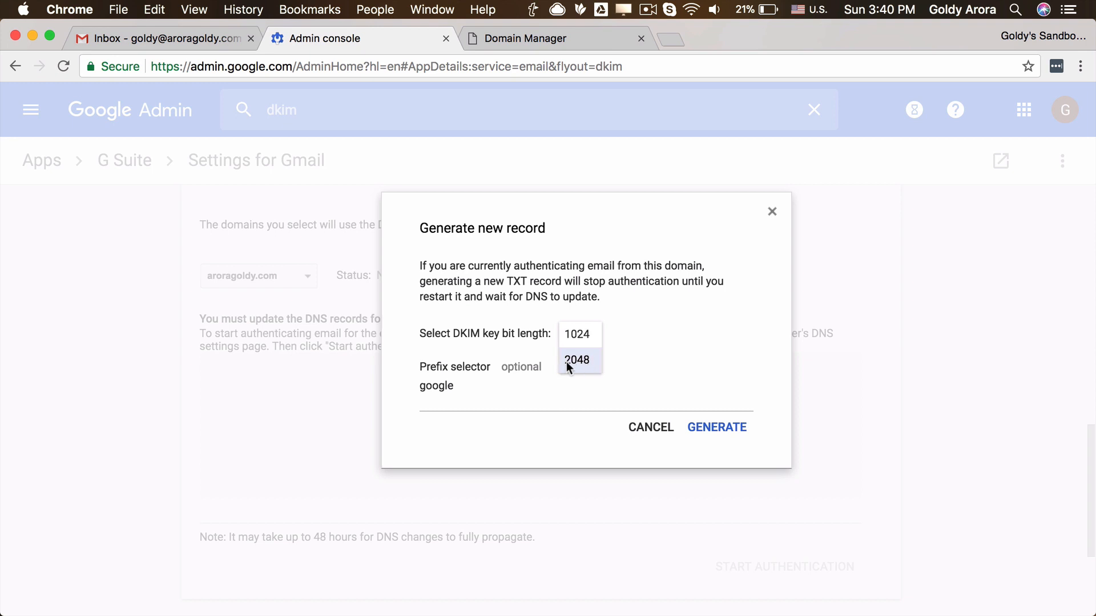
click(584, 363)
click(489, 392)
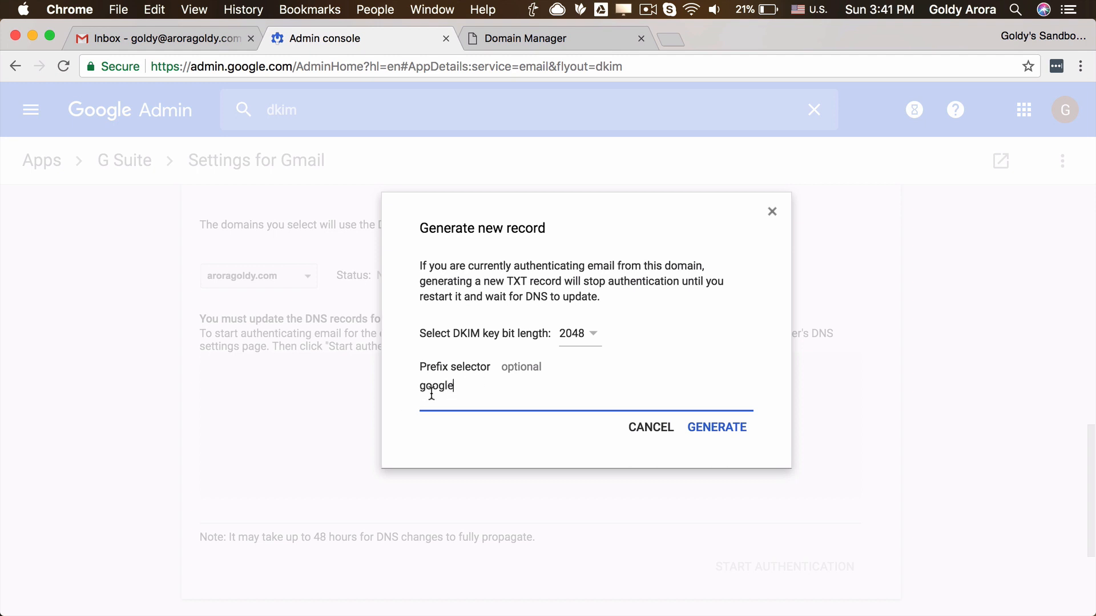
click(702, 428)
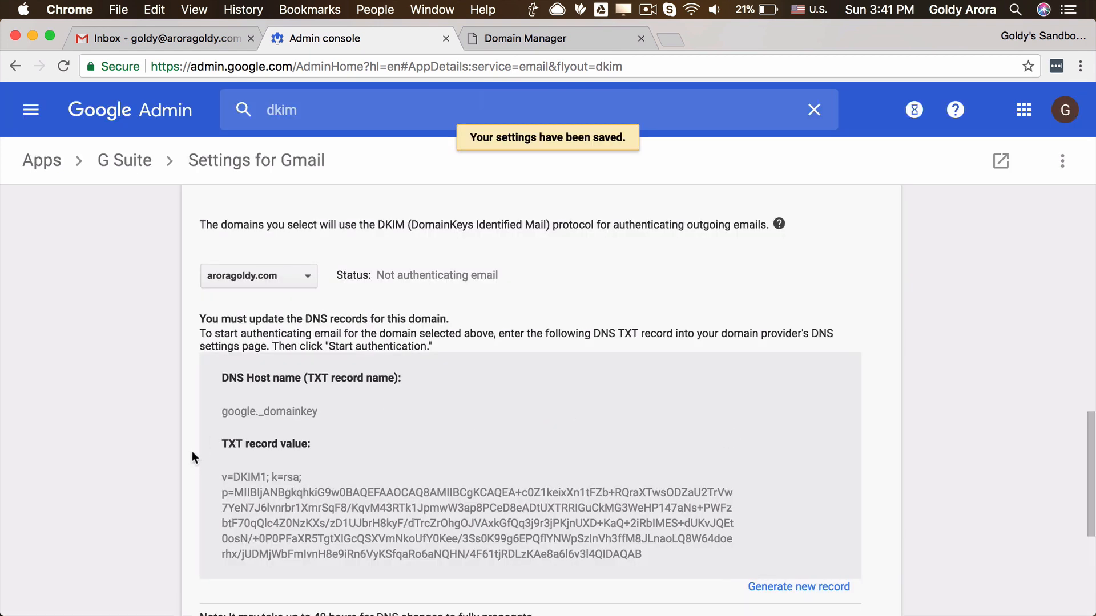
Step: Copy the generated DNS host name google._domainkey from the DKIM record details
scroll(193, 454, down, 3)
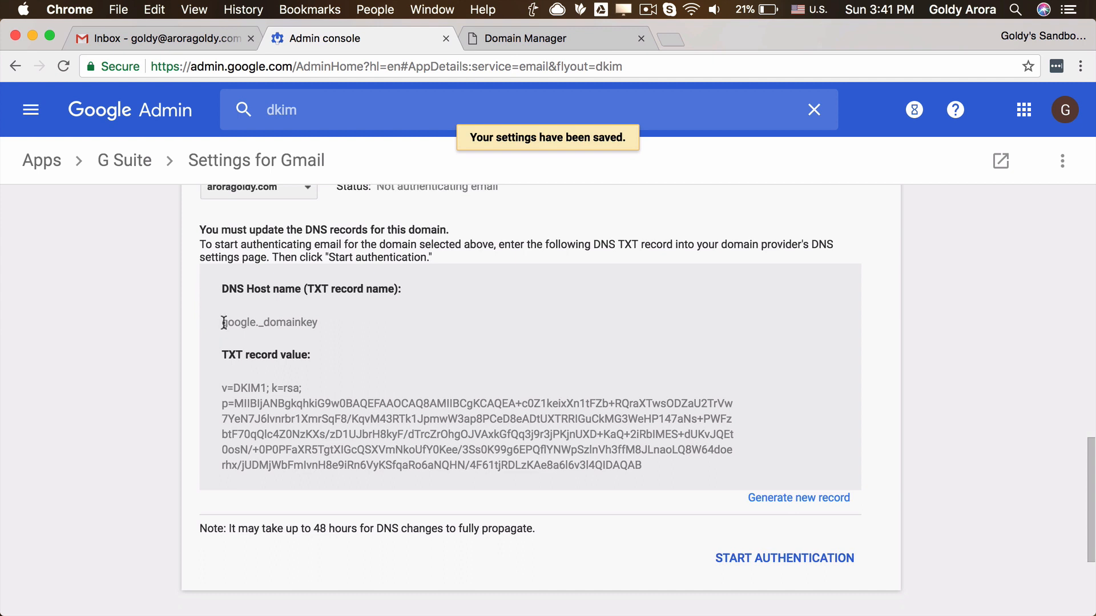
drag(222, 323, 316, 326)
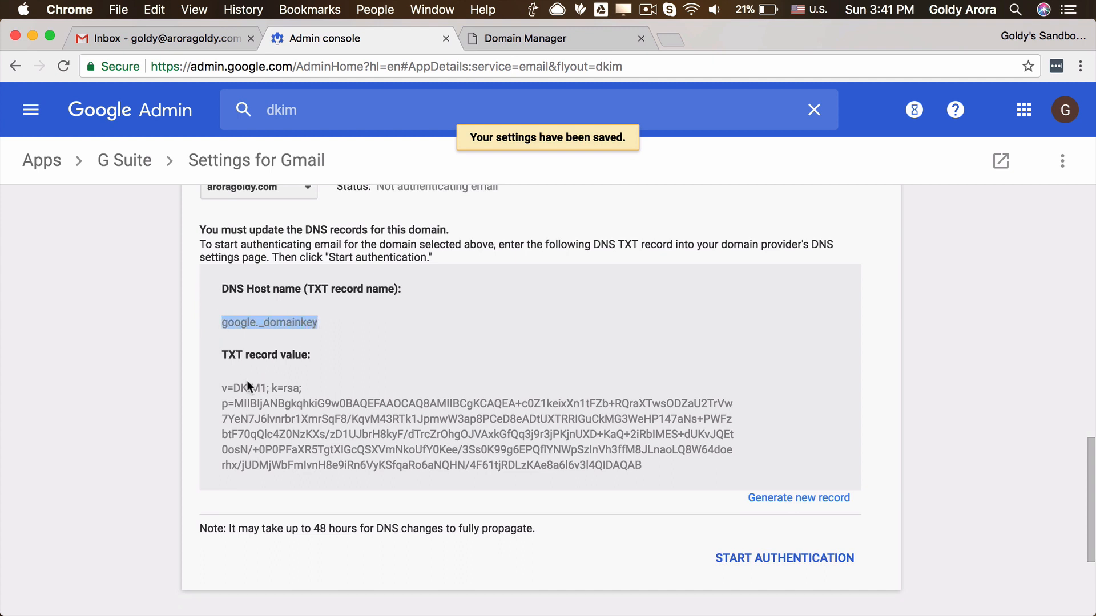
drag(222, 388, 637, 477)
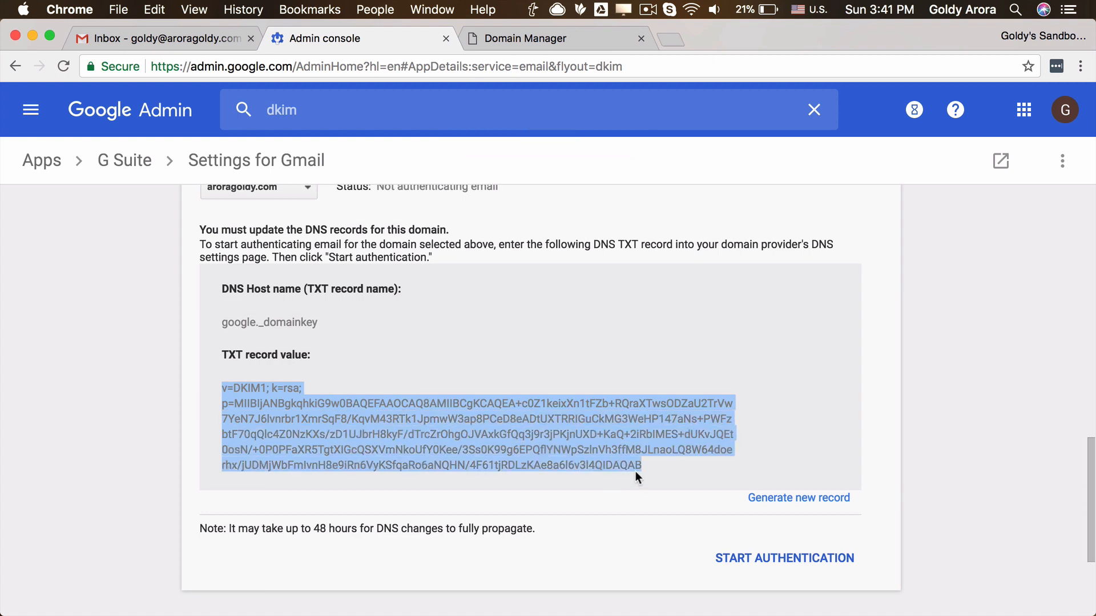
double_click(284, 323)
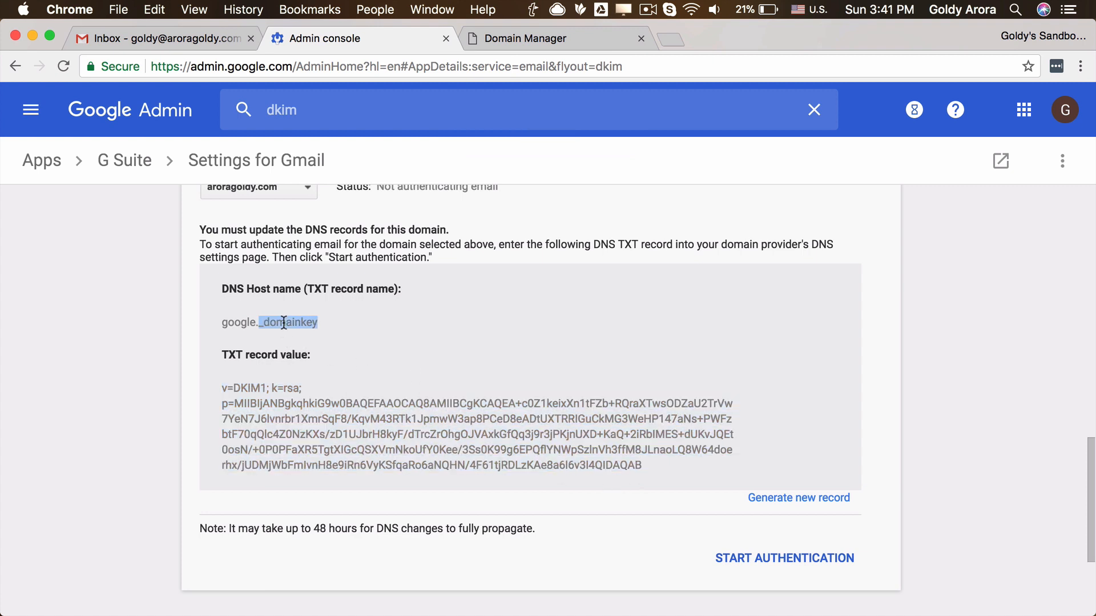
drag(225, 323, 318, 323)
right_click(289, 326)
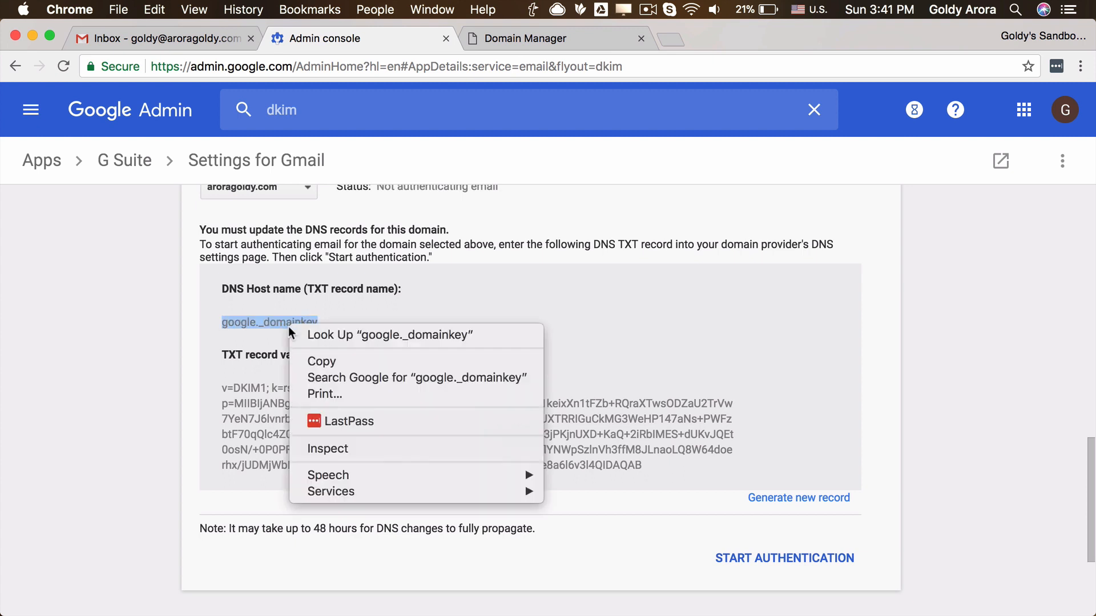
click(308, 362)
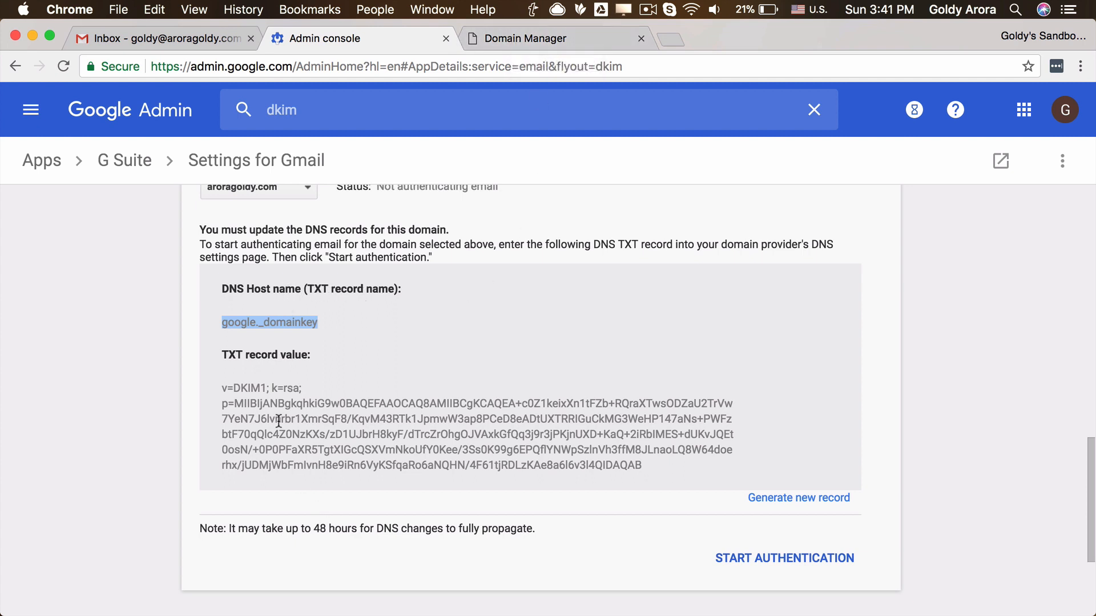
Step: In GoDaddy's DNS management, add a new TXT record and paste google._domainkey as its host
click(494, 38)
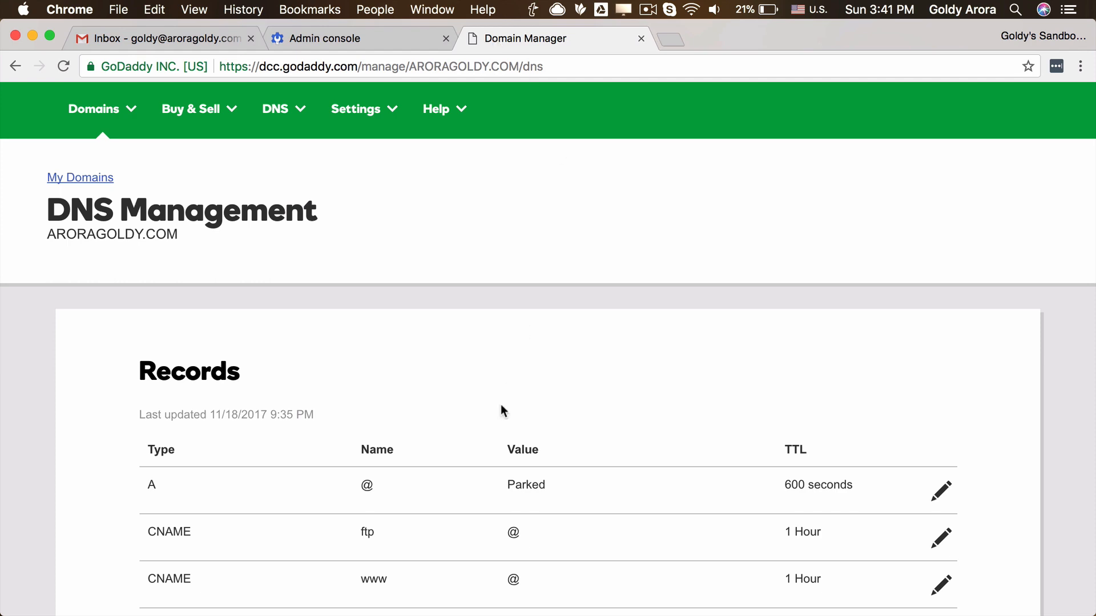
scroll(501, 404, down, 5)
scroll(501, 406, down, 8)
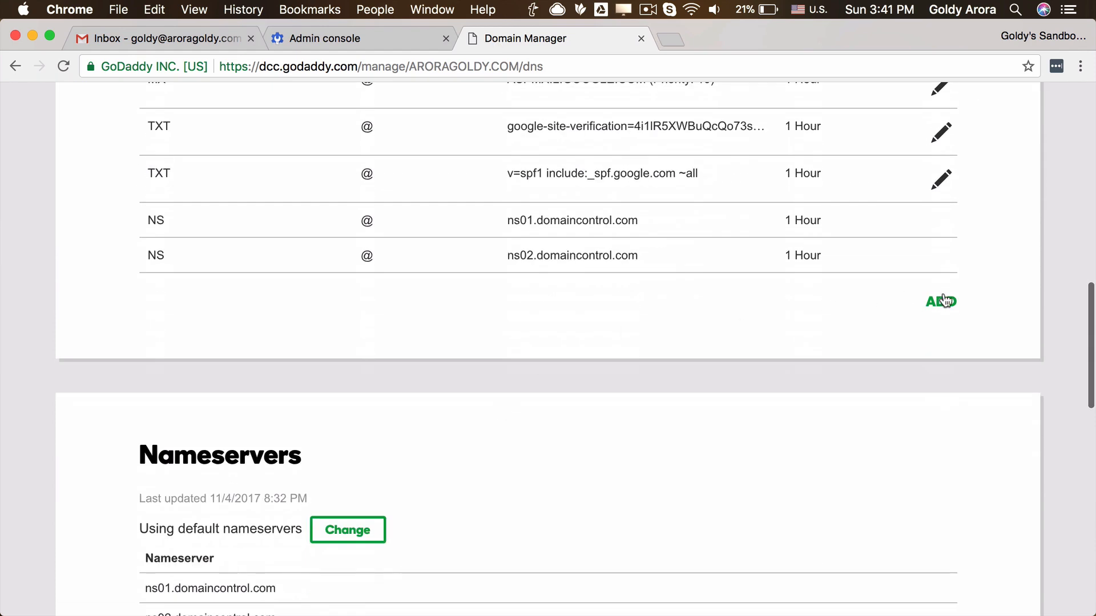
click(942, 301)
click(309, 339)
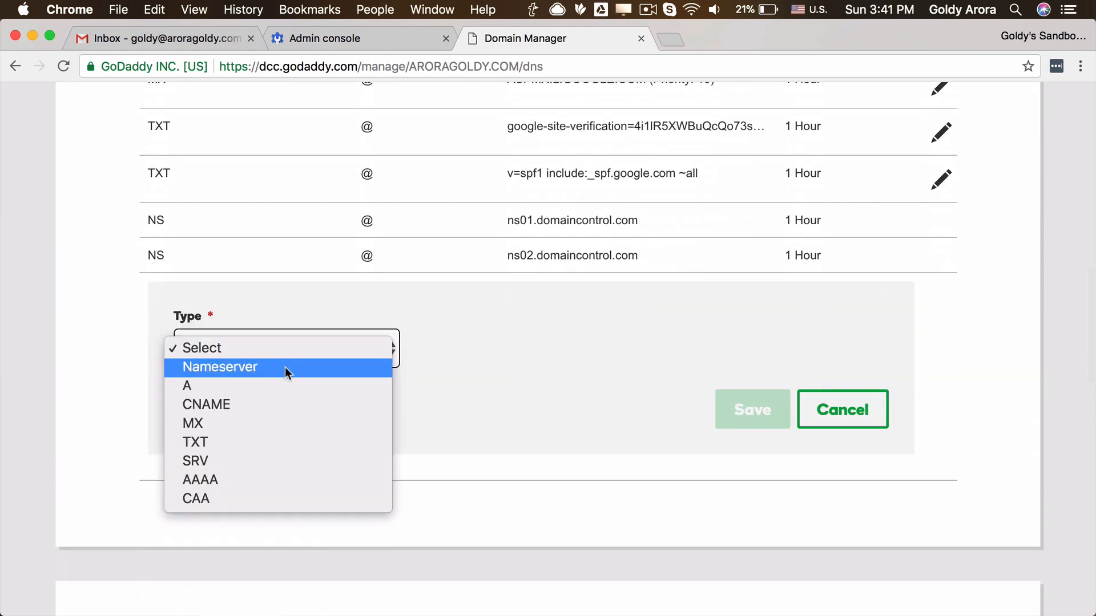
click(275, 437)
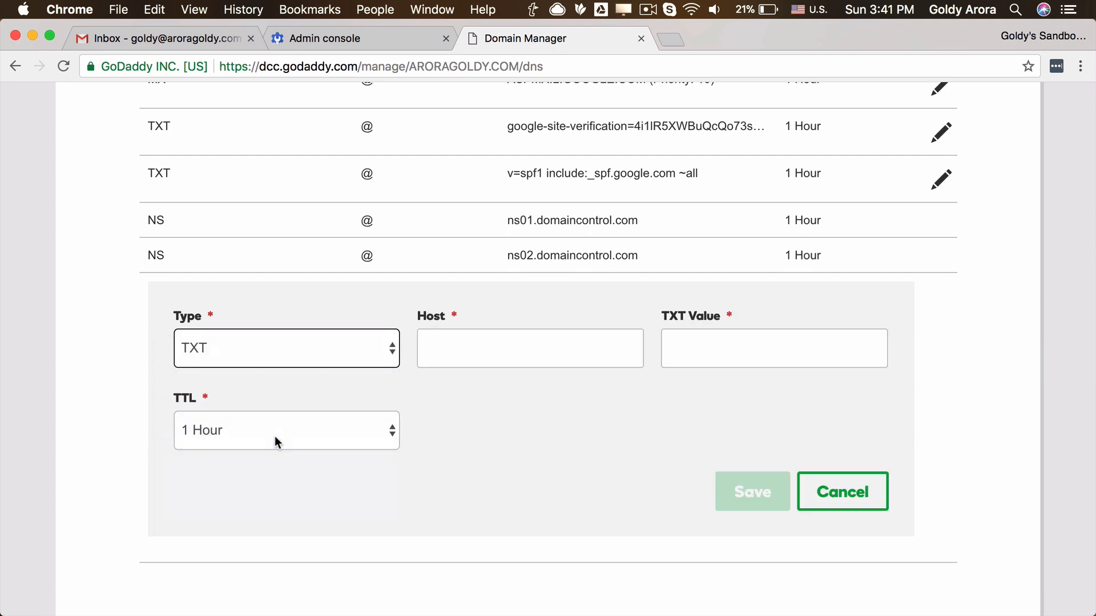
click(472, 348)
right_click(472, 347)
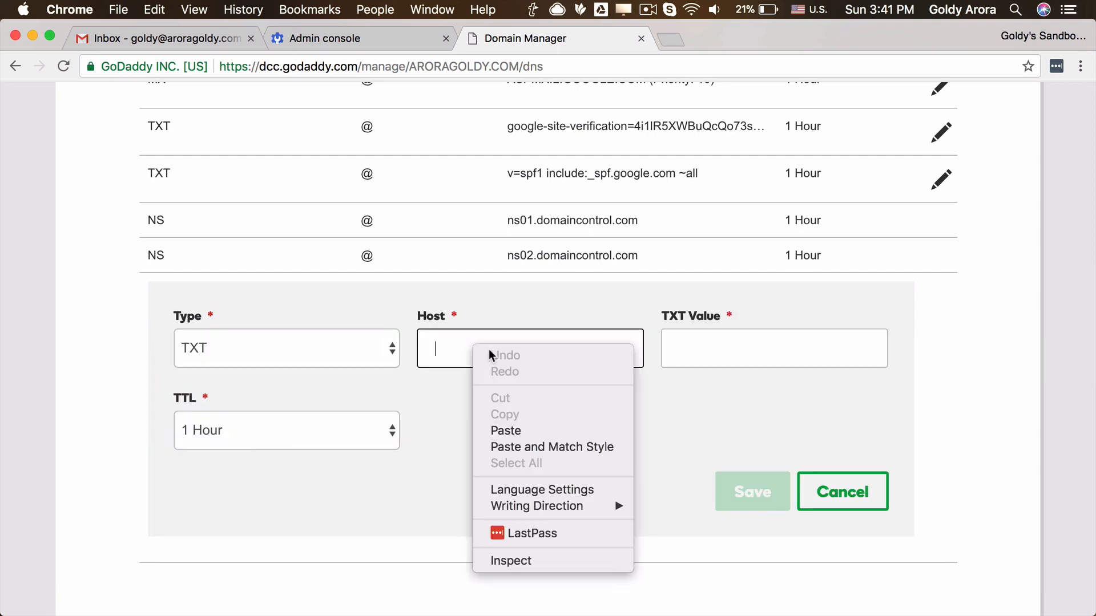
click(516, 433)
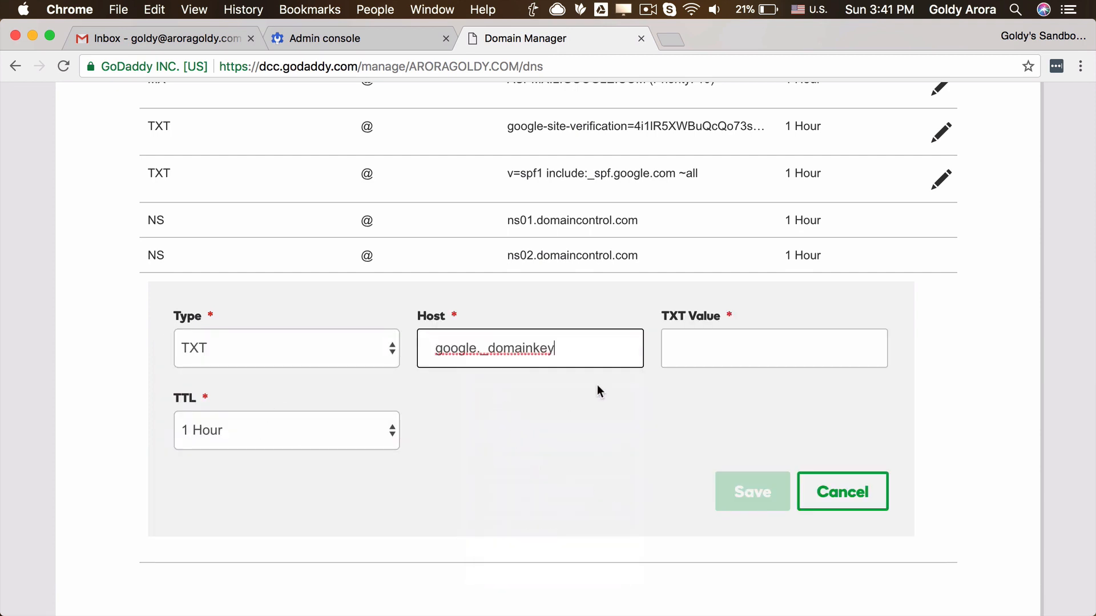
Step: Copy the complete DKIM TXT record value, starting with v=DKIM1, from the Google Admin console
click(677, 351)
click(375, 42)
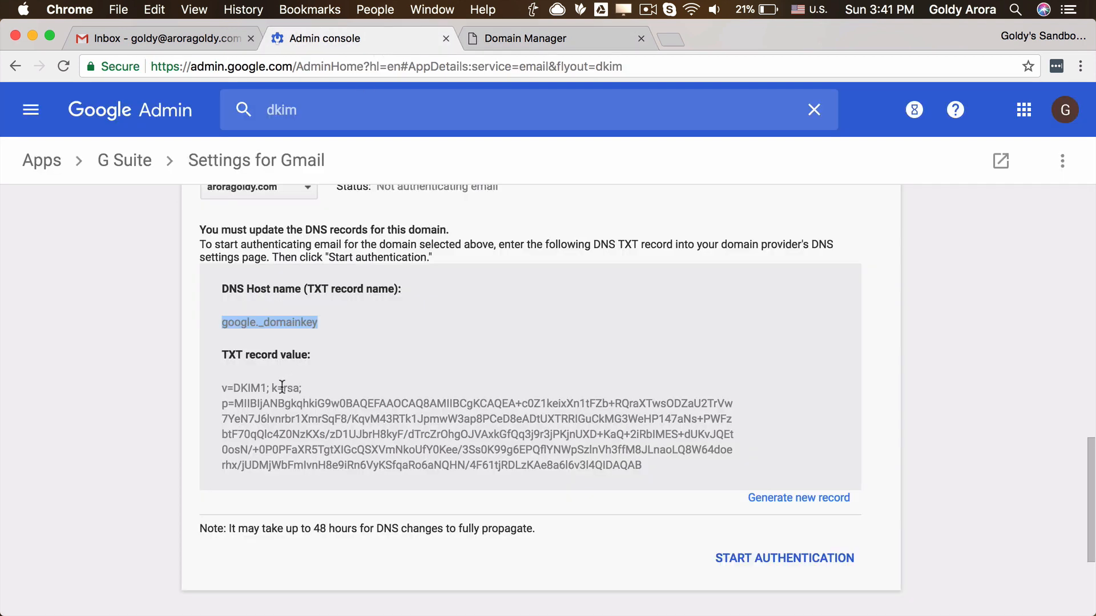
drag(222, 388, 642, 467)
right_click(594, 439)
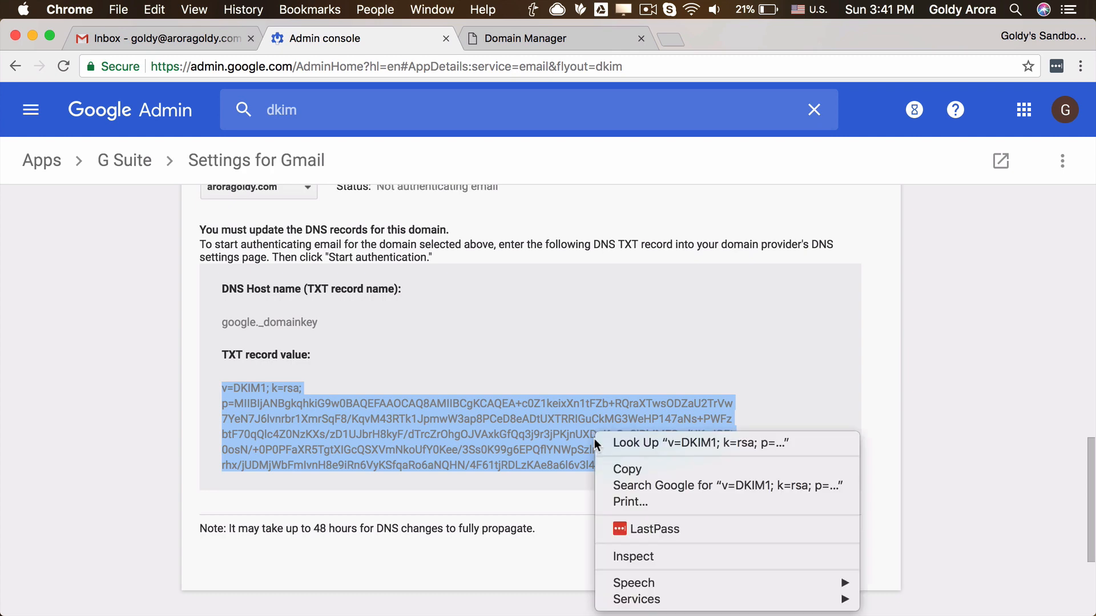
click(624, 468)
Step: Paste the copied DKIM string as the TXT value of the new GoDaddy record and save the record
click(525, 38)
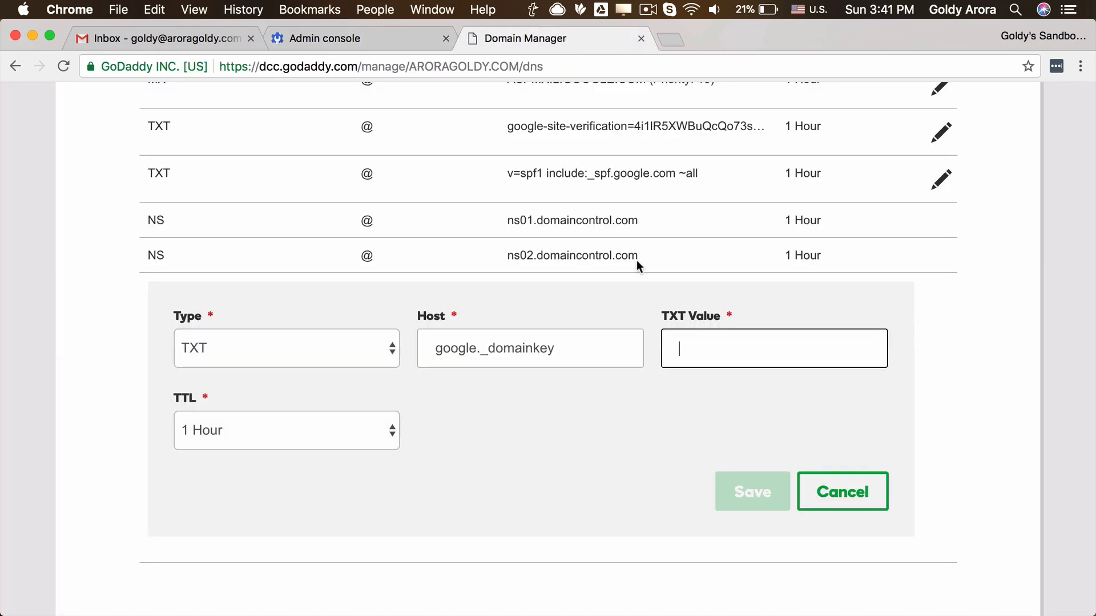
right_click(682, 341)
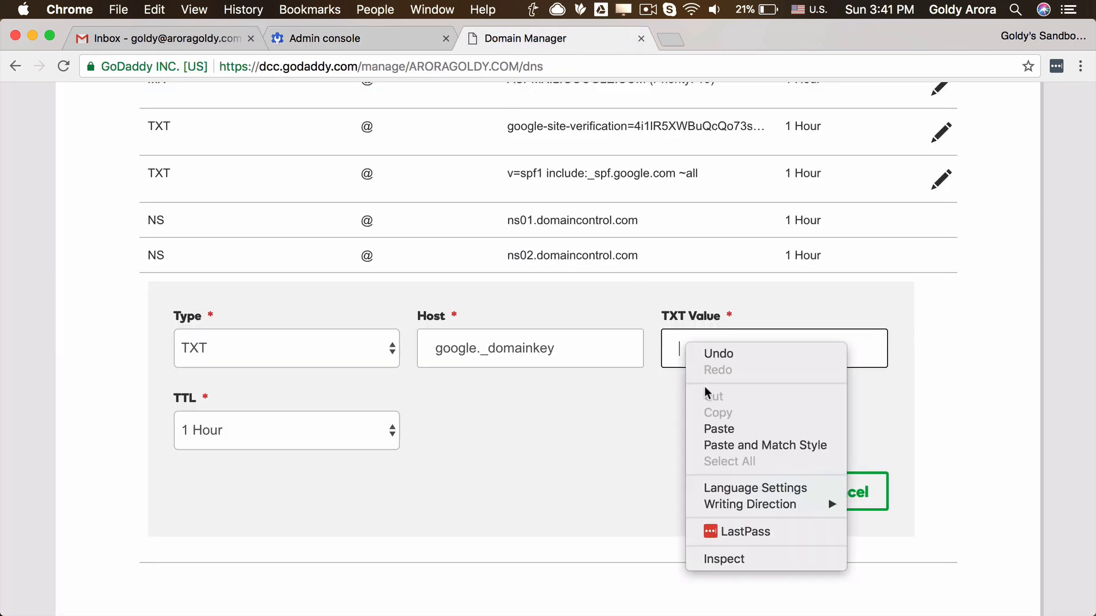
click(696, 430)
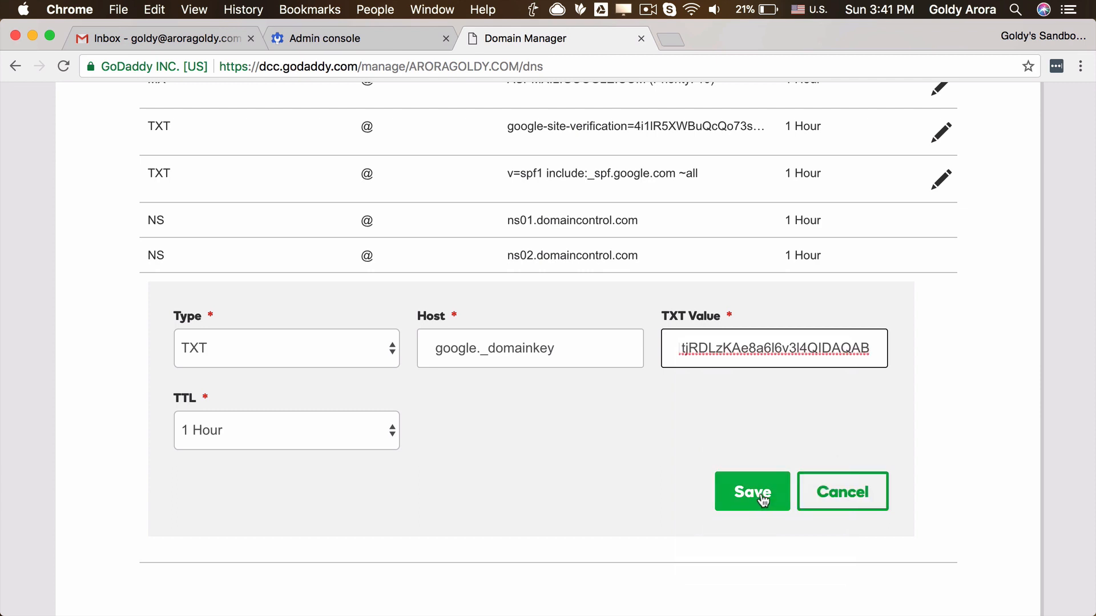
click(762, 493)
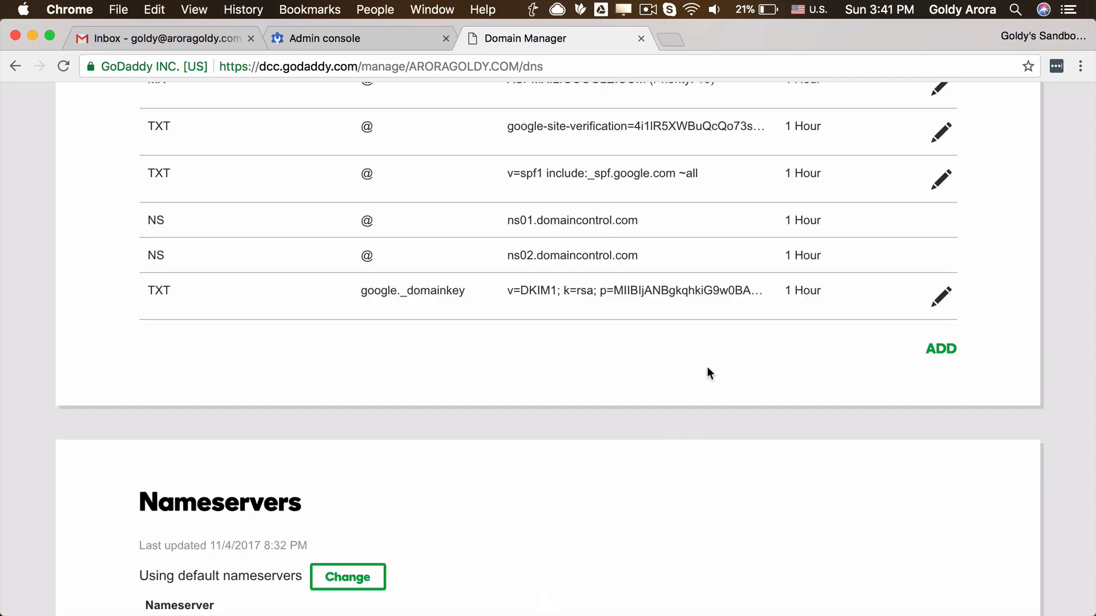
Step: Return to the Google Admin console, start DKIM email authentication for the domain, retrying if needed, and check its status
click(360, 39)
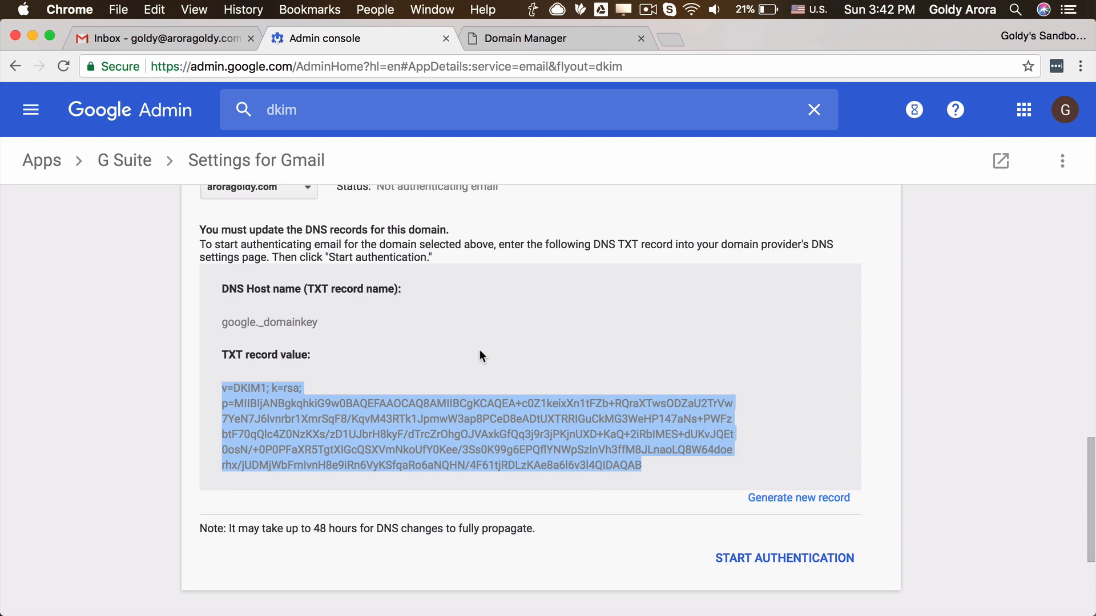
scroll(553, 348, down, 2)
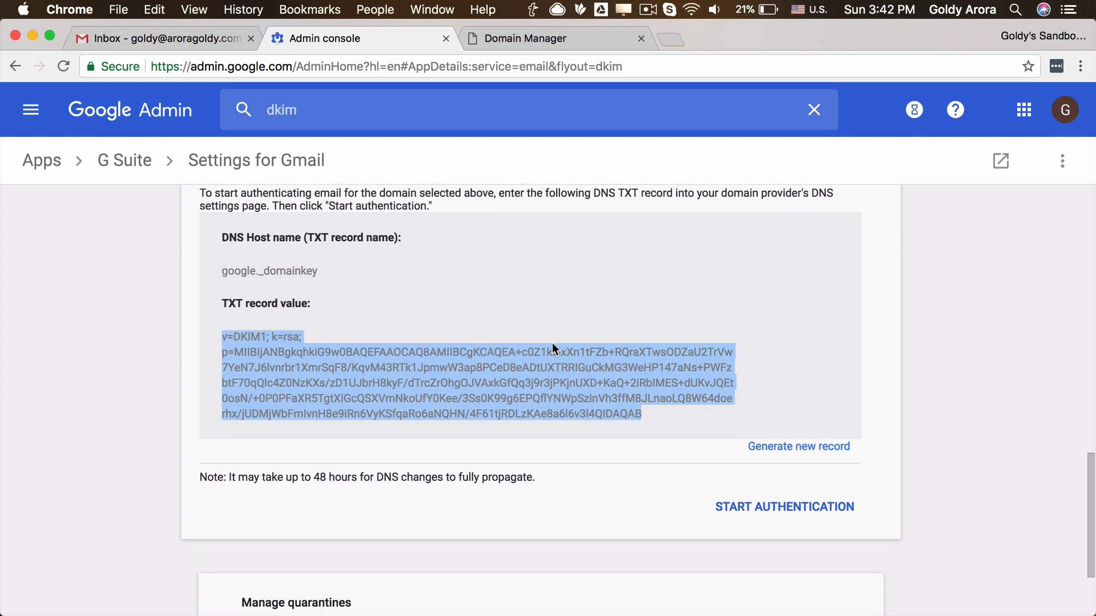
click(596, 465)
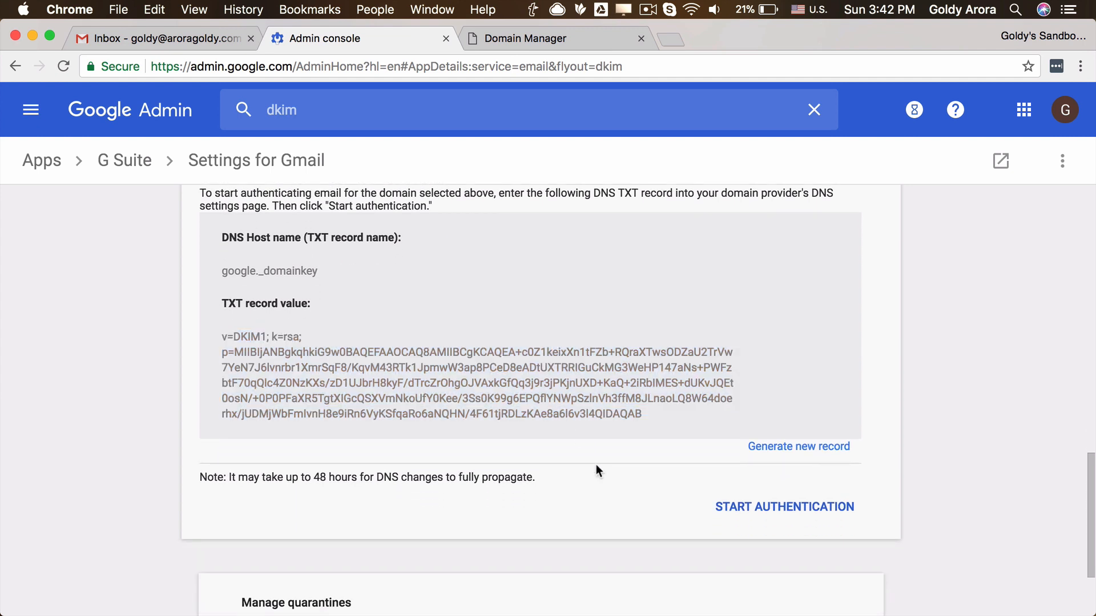
scroll(596, 465, down, 2)
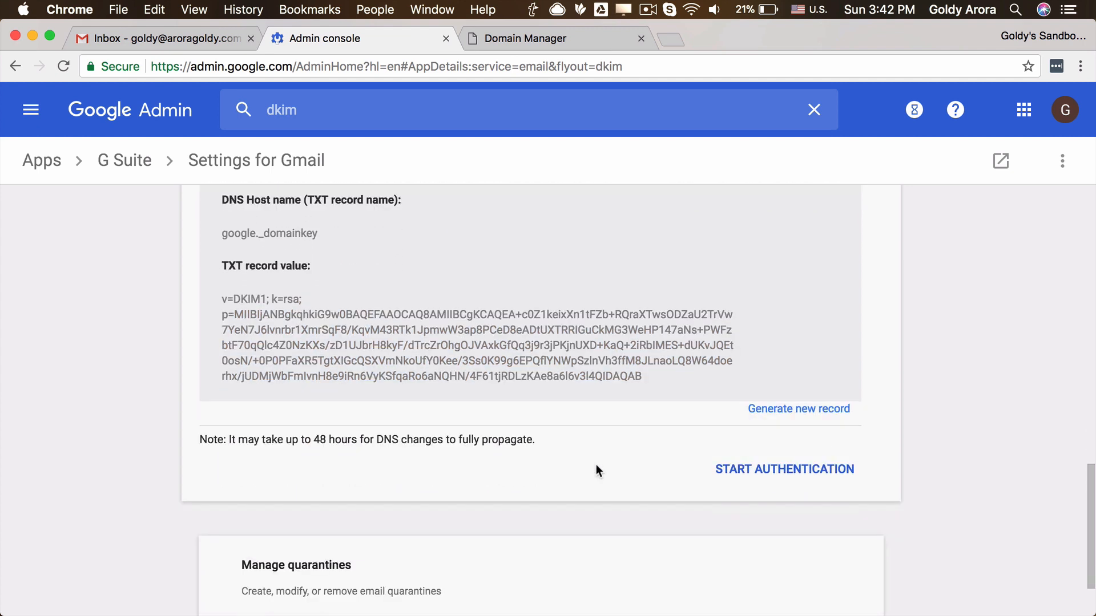
click(746, 478)
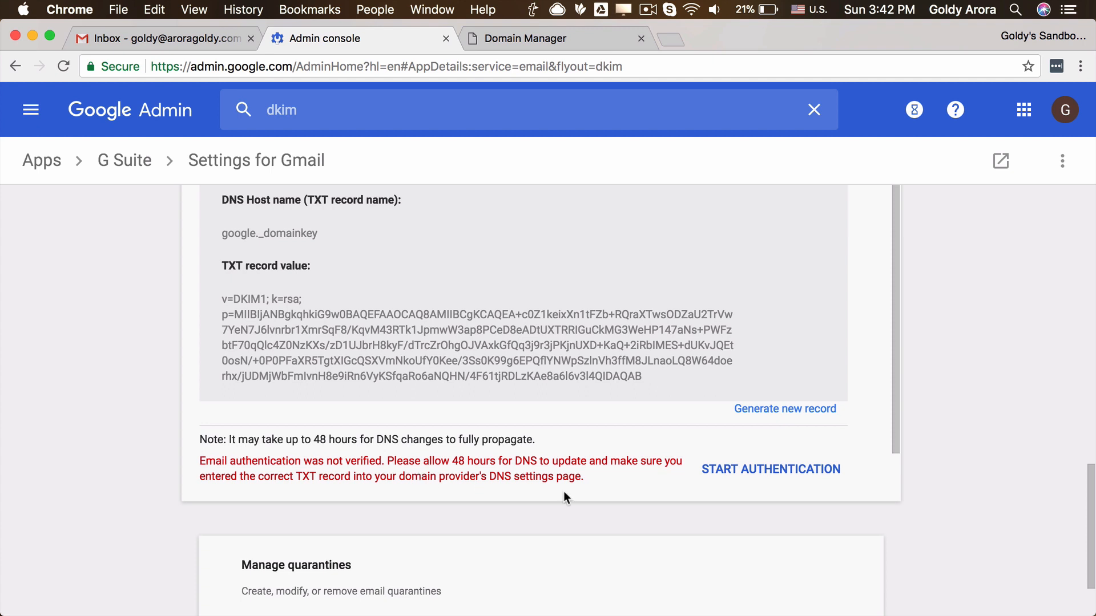
click(742, 480)
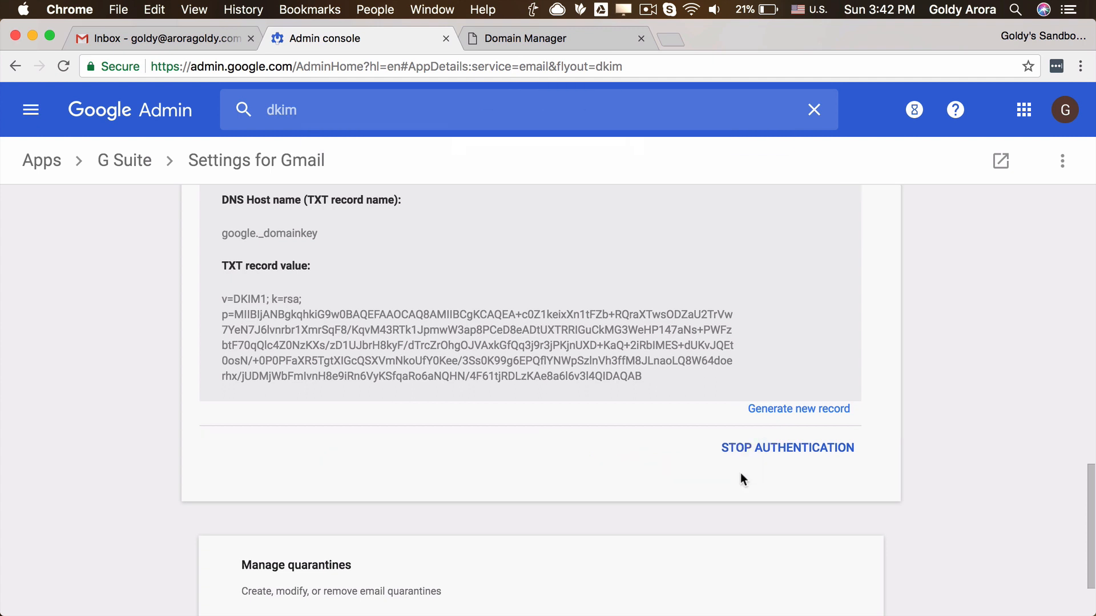
scroll(688, 450, up, 3)
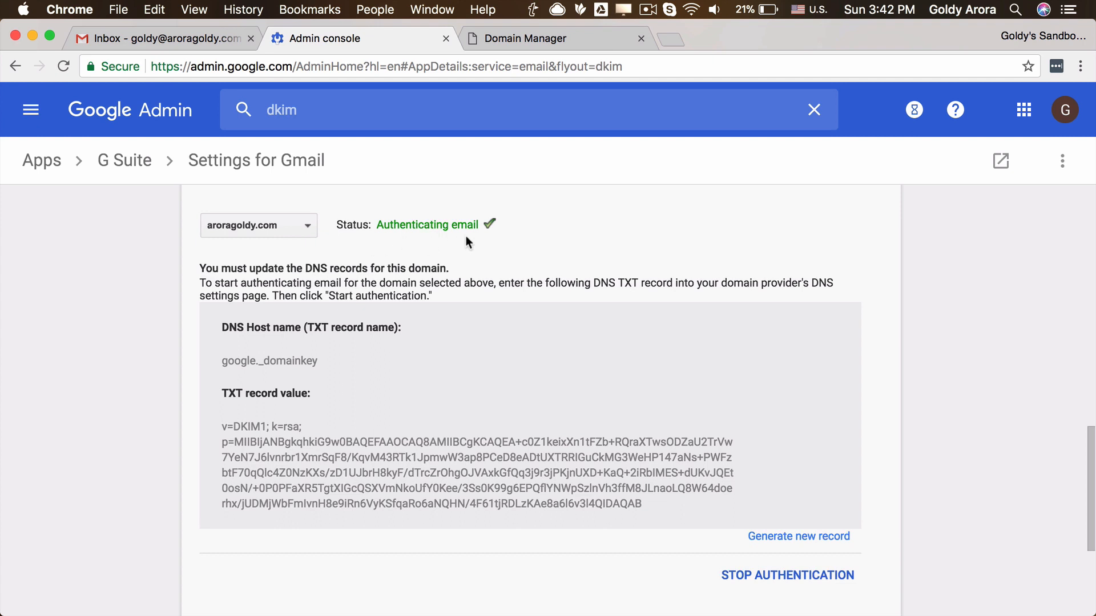
scroll(474, 236, up, 1)
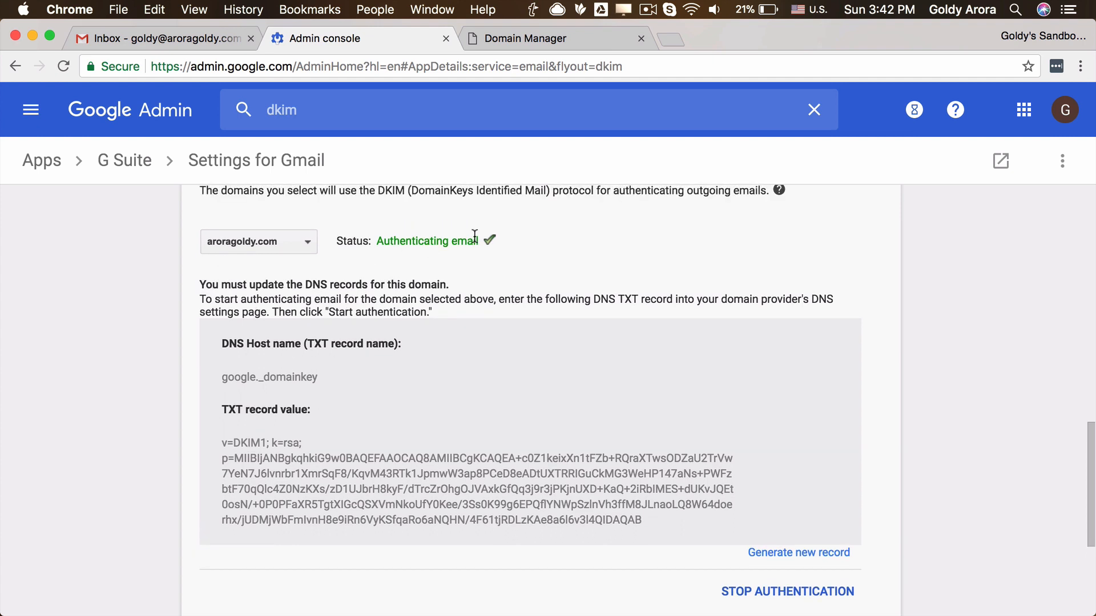